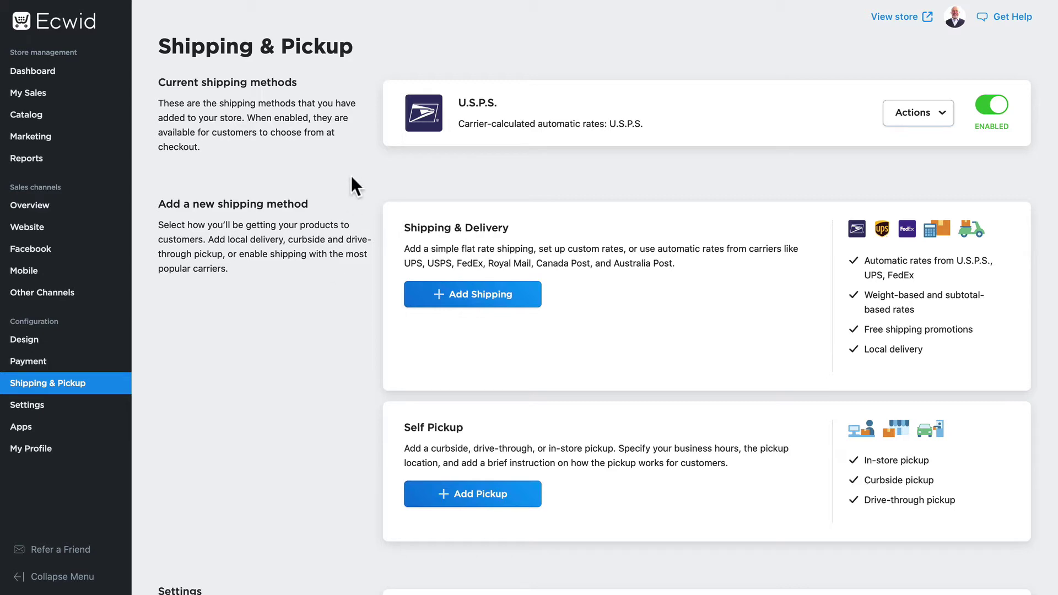
# Edit the U.S.P.S. shipping method and check its region: all destinations with $0.00 markup
pyautogui.click(925, 119)
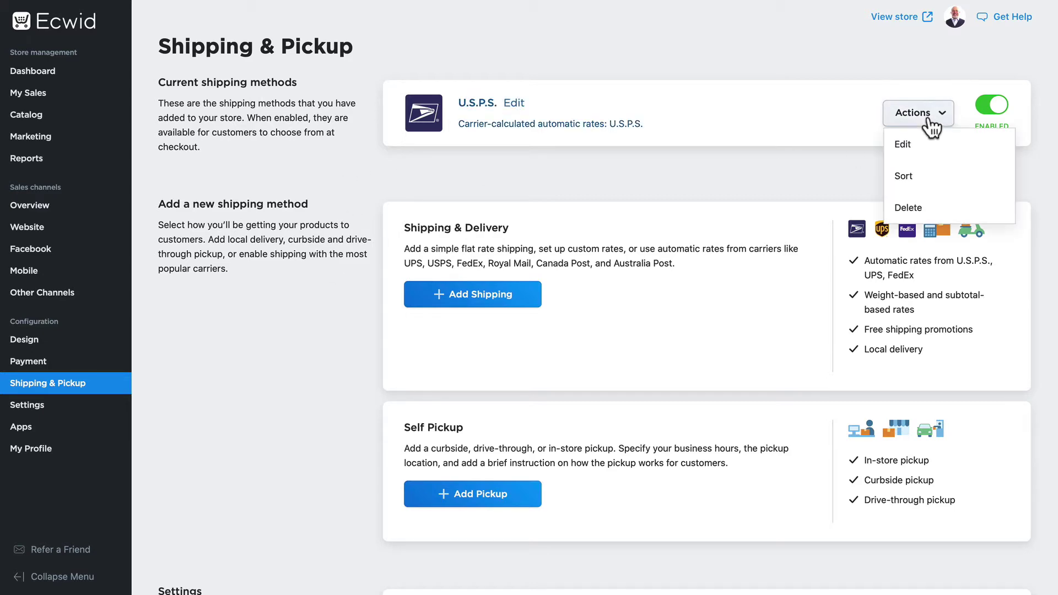
pyautogui.click(910, 146)
pyautogui.scroll(-10, 330, 237)
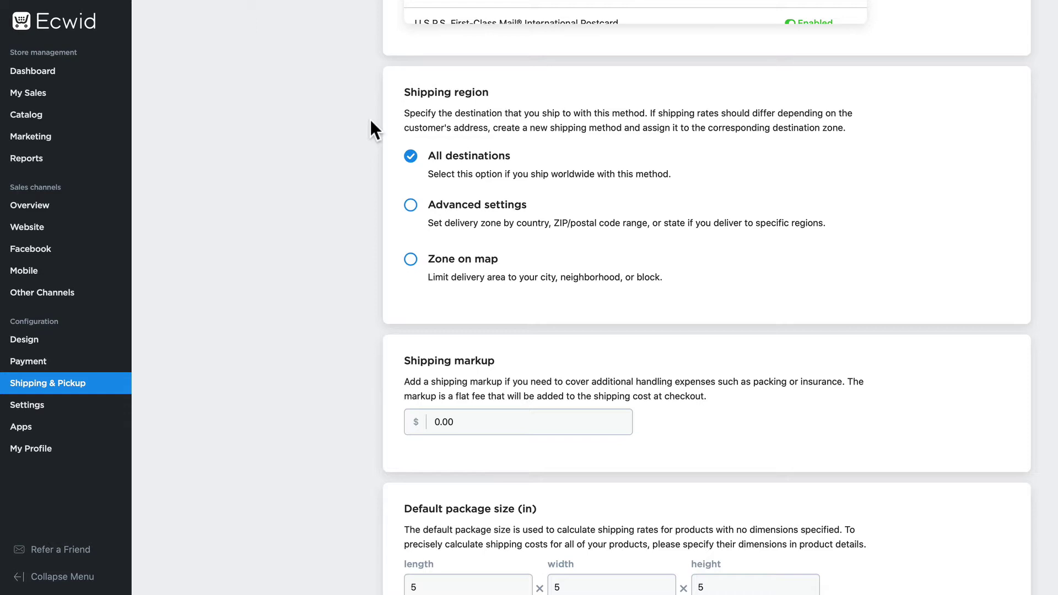
pyautogui.scroll(6, 362, 137)
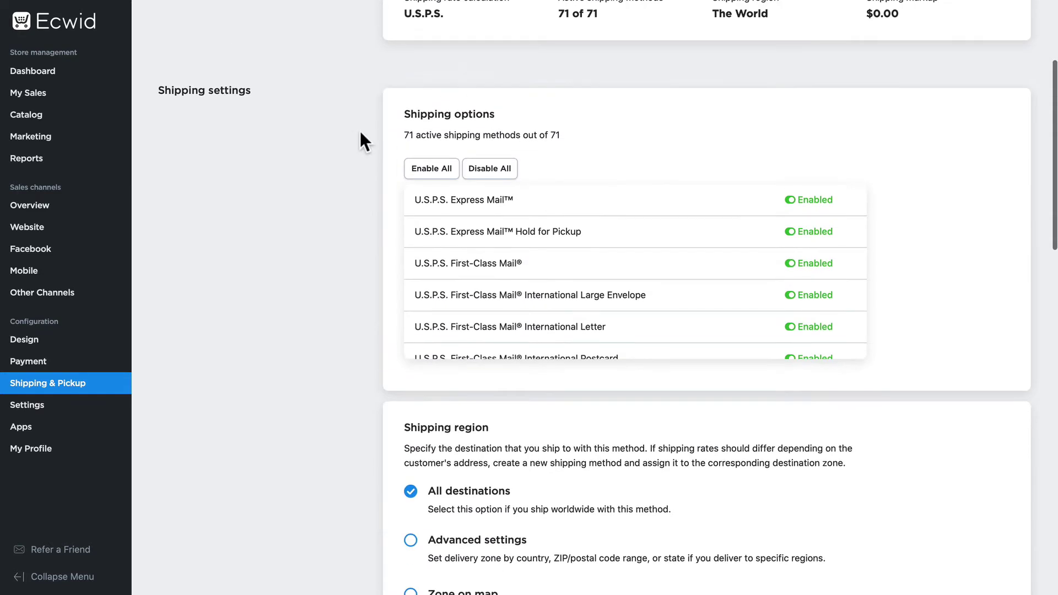
pyautogui.scroll(3, 352, 133)
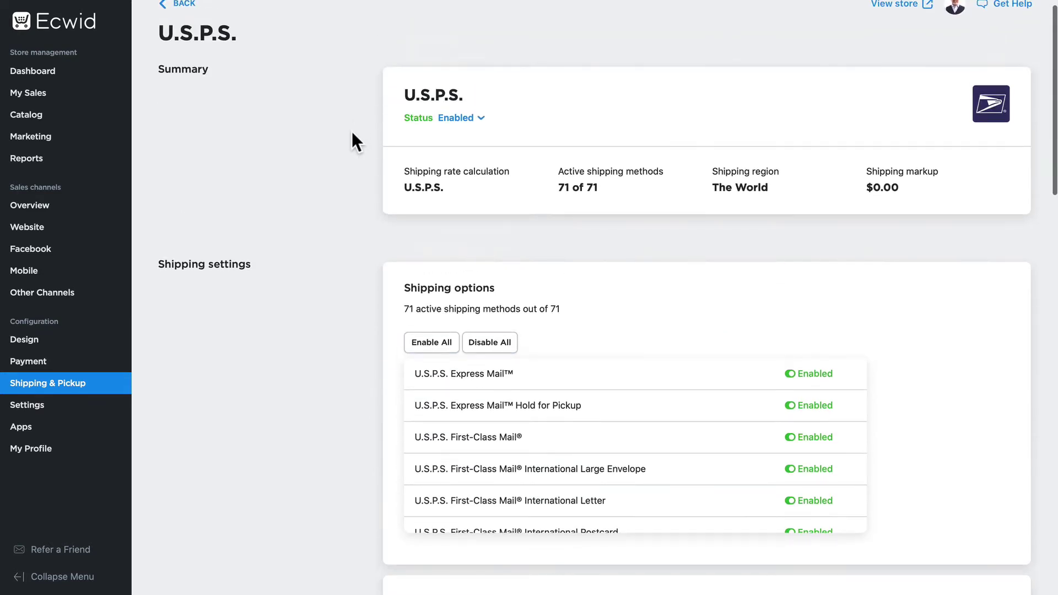
pyautogui.scroll(-10, 352, 131)
pyautogui.scroll(3, 352, 132)
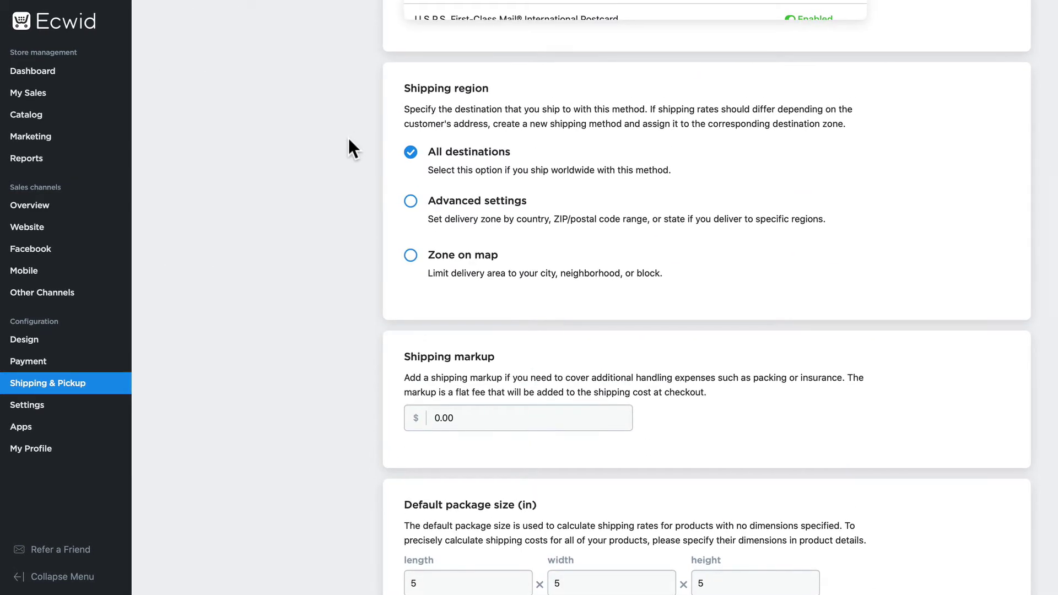
# Switch the U.S.P.S. shipping region to Advanced settings with the United States zone and save
pyautogui.click(410, 202)
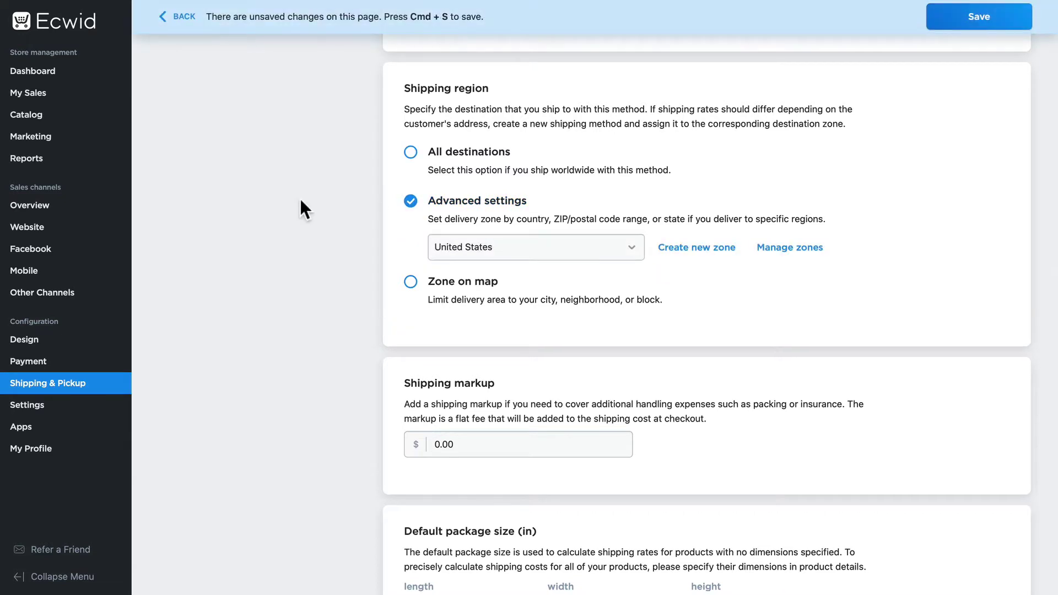
pyautogui.click(631, 247)
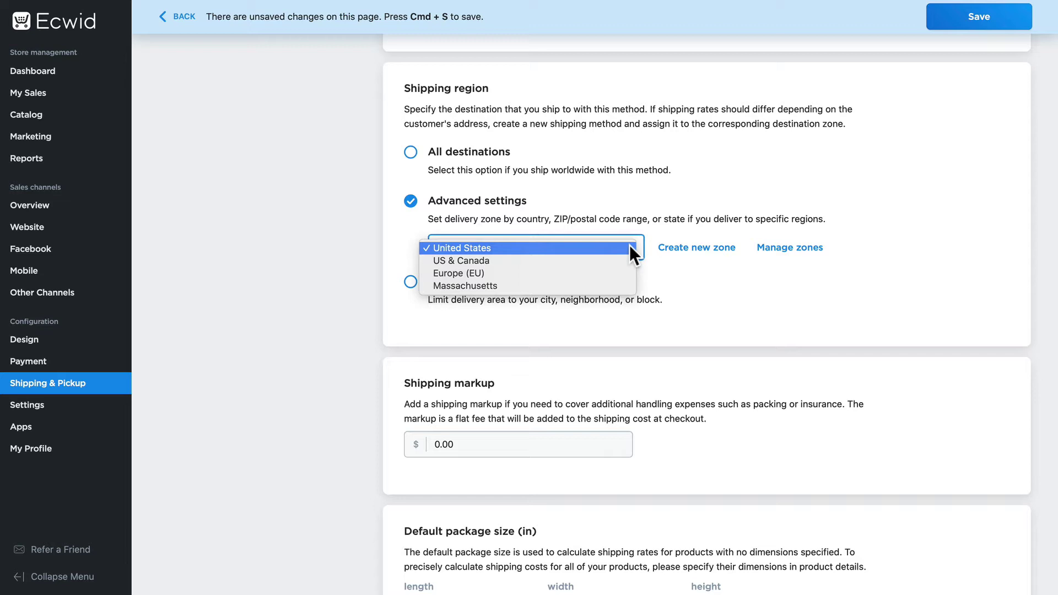
pyautogui.click(629, 248)
pyautogui.click(630, 246)
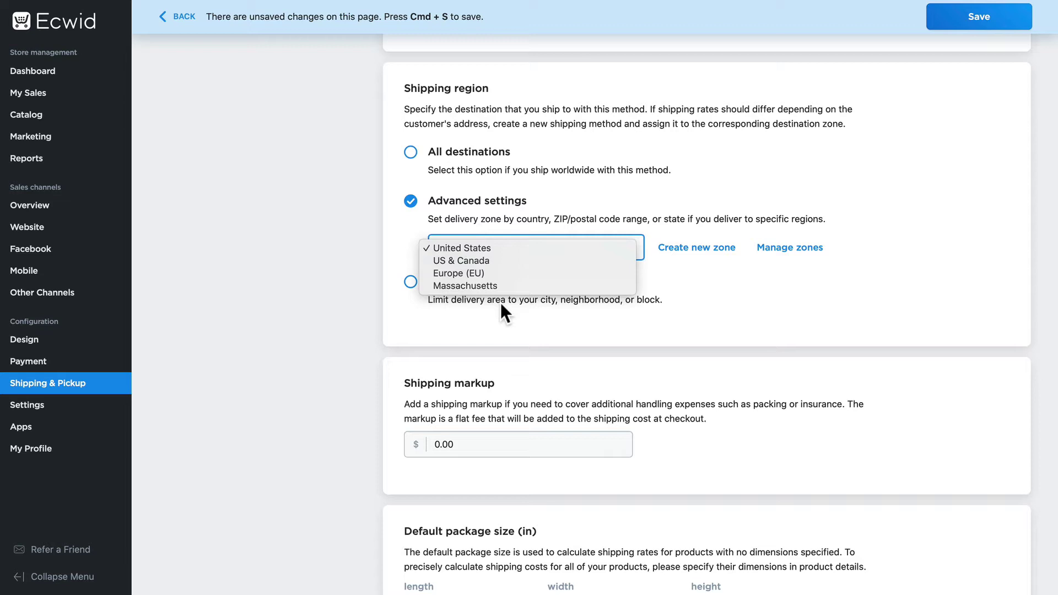
pyautogui.click(703, 275)
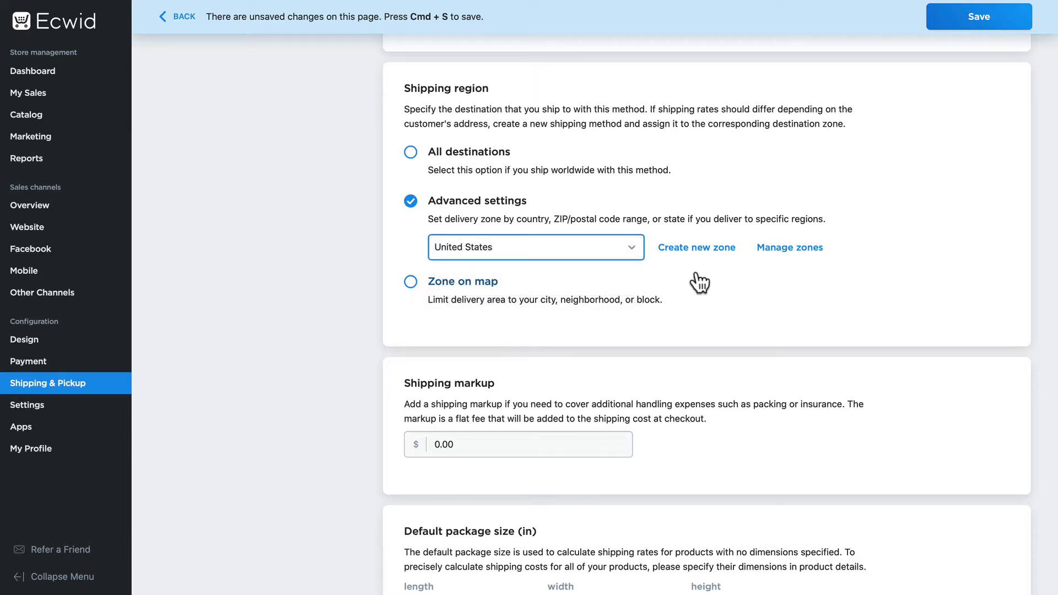
pyautogui.click(977, 22)
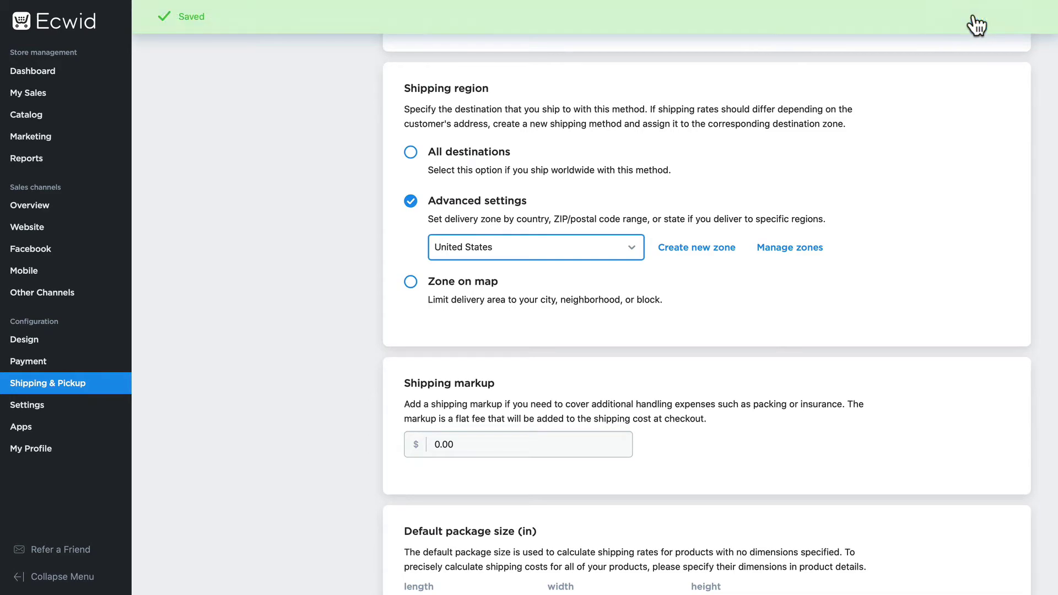
# Create a new destination zone named 'Ohio Kentucky Indiana Tri-State'
pyautogui.click(686, 248)
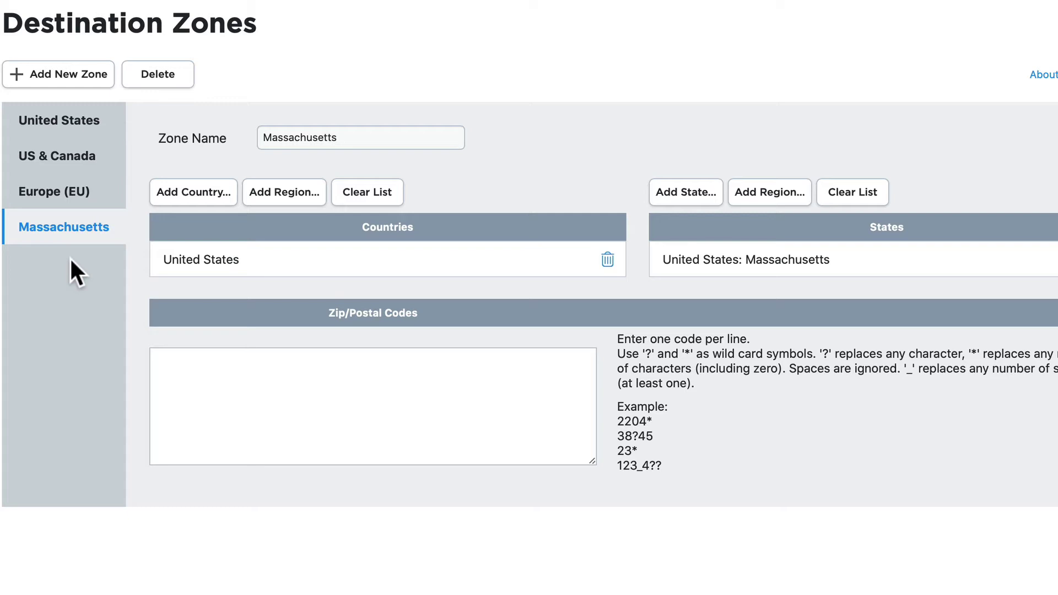
pyautogui.click(54, 77)
pyautogui.moveTo(338, 137); pyautogui.dragTo(252, 137)
pyautogui.write('Ohi')
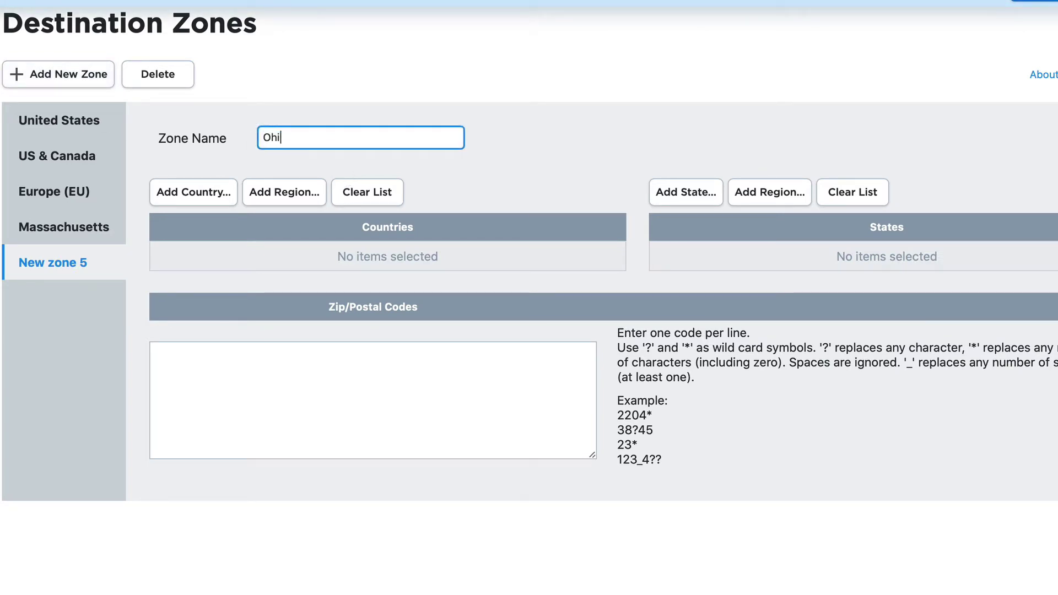
pyautogui.write('o Kentucky Indiana Tri-State')
# Add United States to the zone's countries, filtering the list by 'united'
pyautogui.click(193, 193)
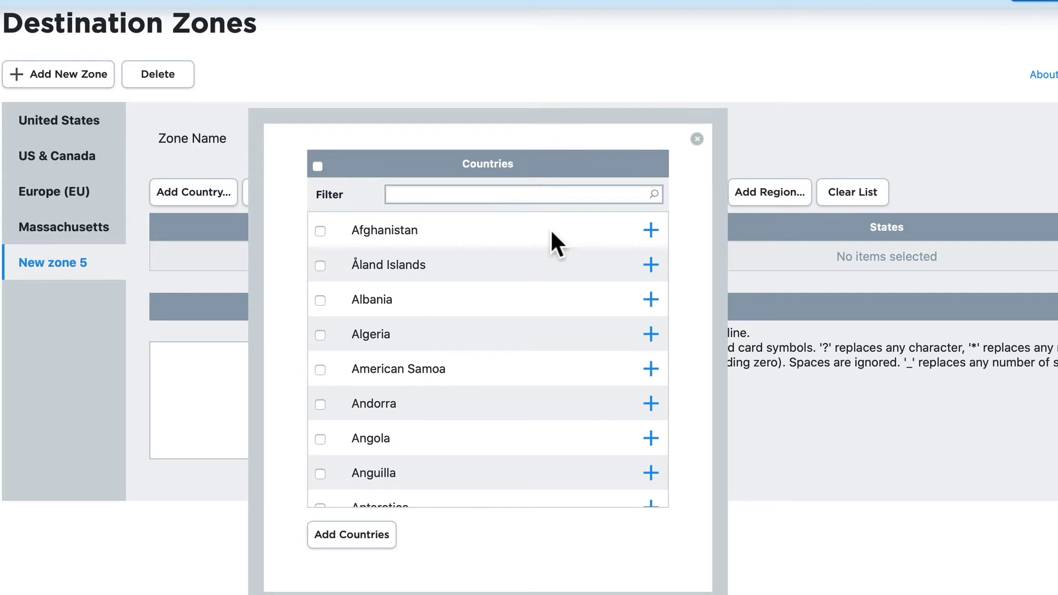
pyautogui.write('united')
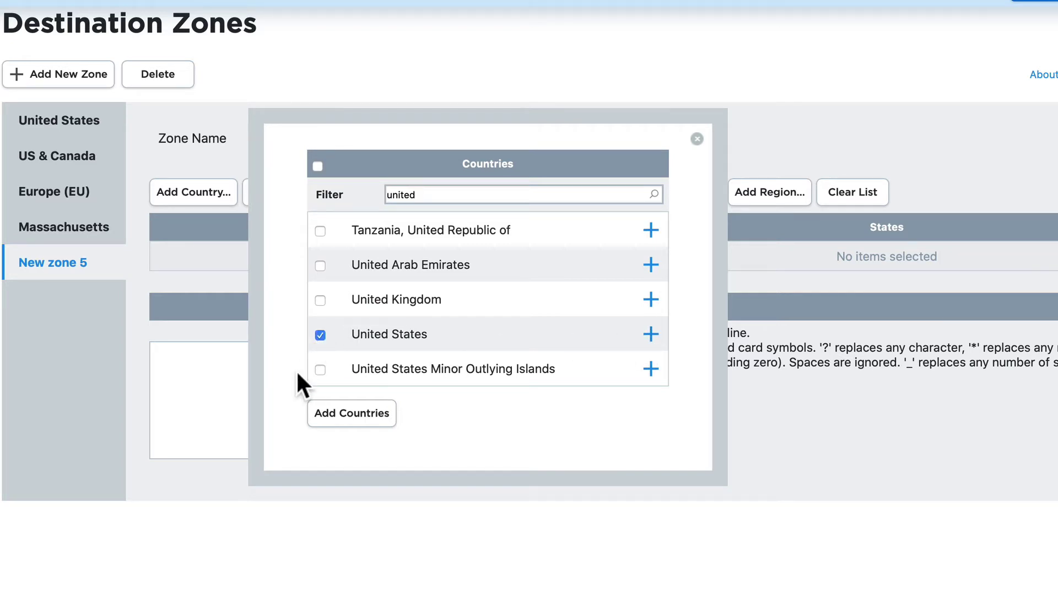
pyautogui.click(343, 419)
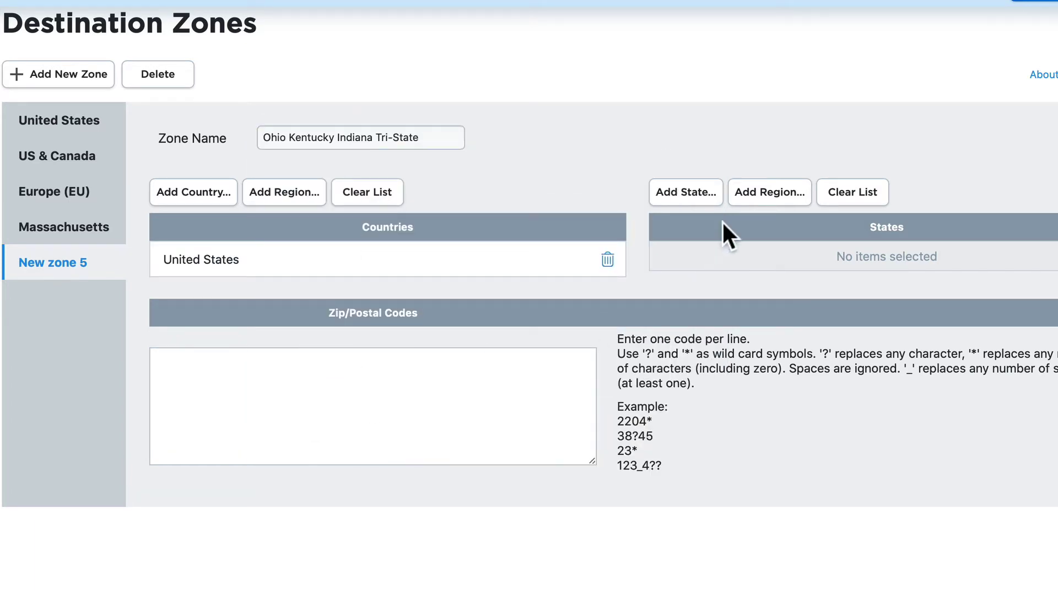
# Add Indiana, Kentucky and Ohio as the Tri-State zone's states and save the zone
pyautogui.click(686, 192)
pyautogui.scroll(-10, 377, 325)
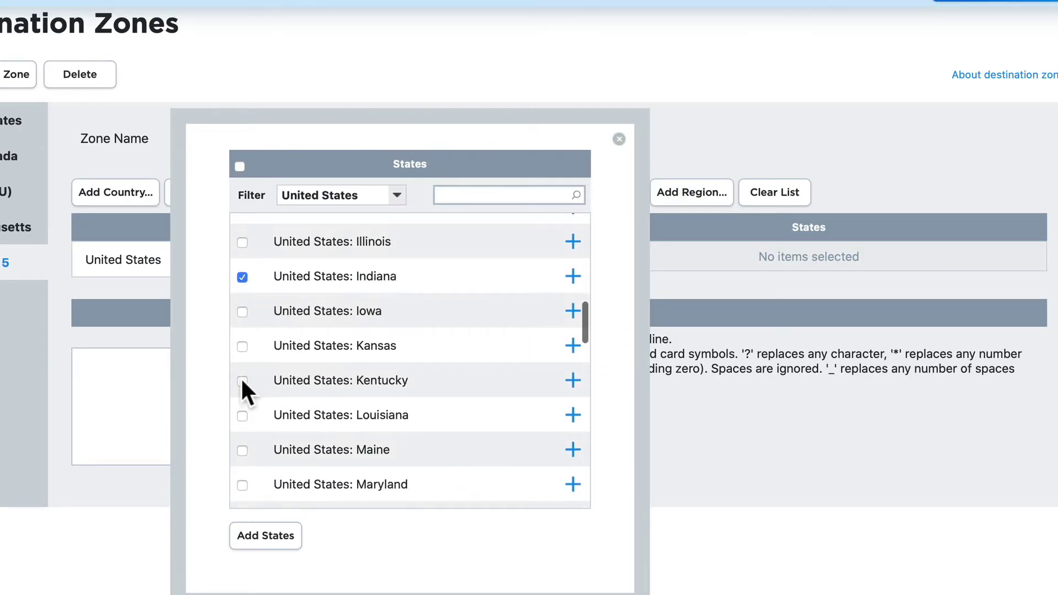
pyautogui.scroll(-10, 239, 413)
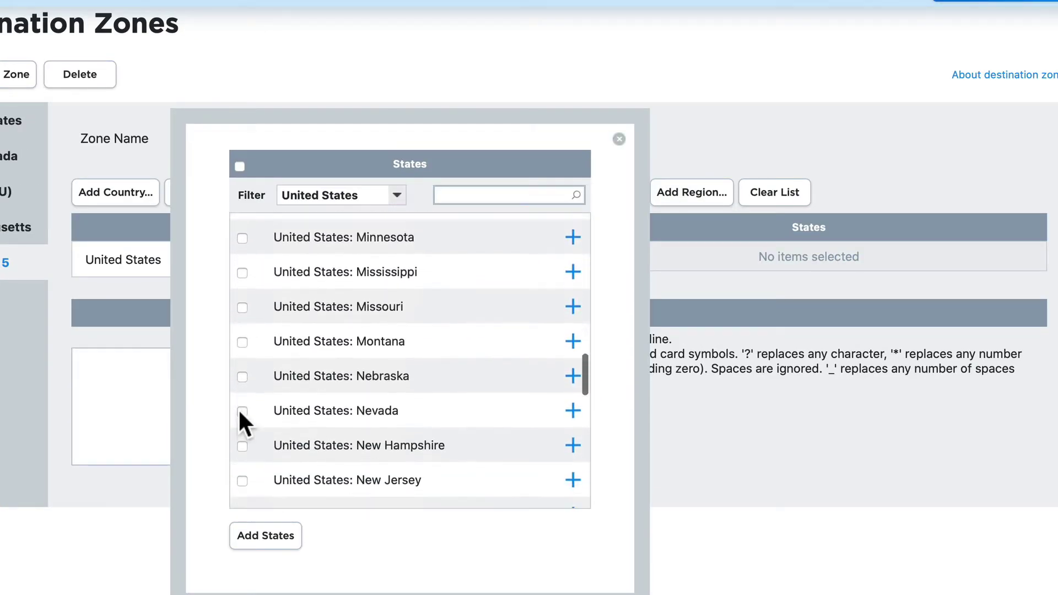
pyautogui.scroll(-2, 239, 411)
pyautogui.click(242, 392)
pyautogui.click(265, 535)
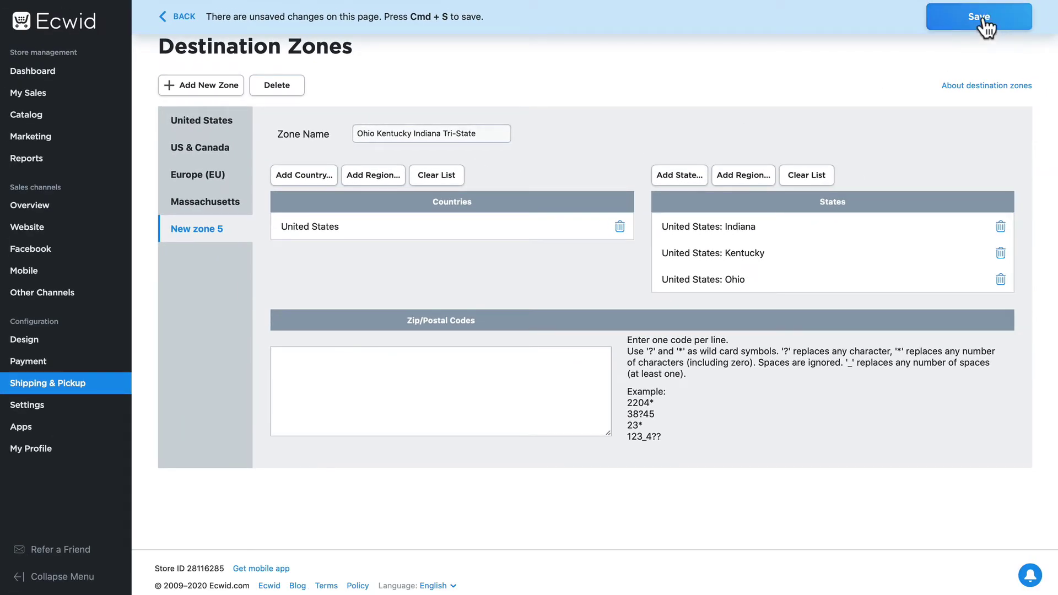
pyautogui.click(982, 21)
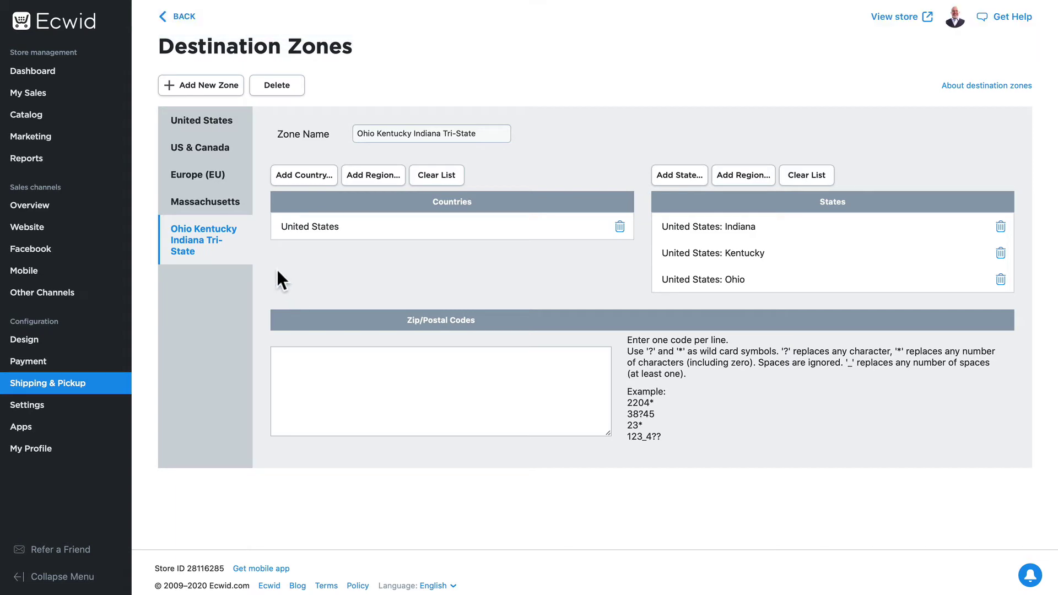
# Back on the U.S.P.S. method, select the Ohio Kentucky Indiana Tri-State zone as its region and save
pyautogui.click(179, 18)
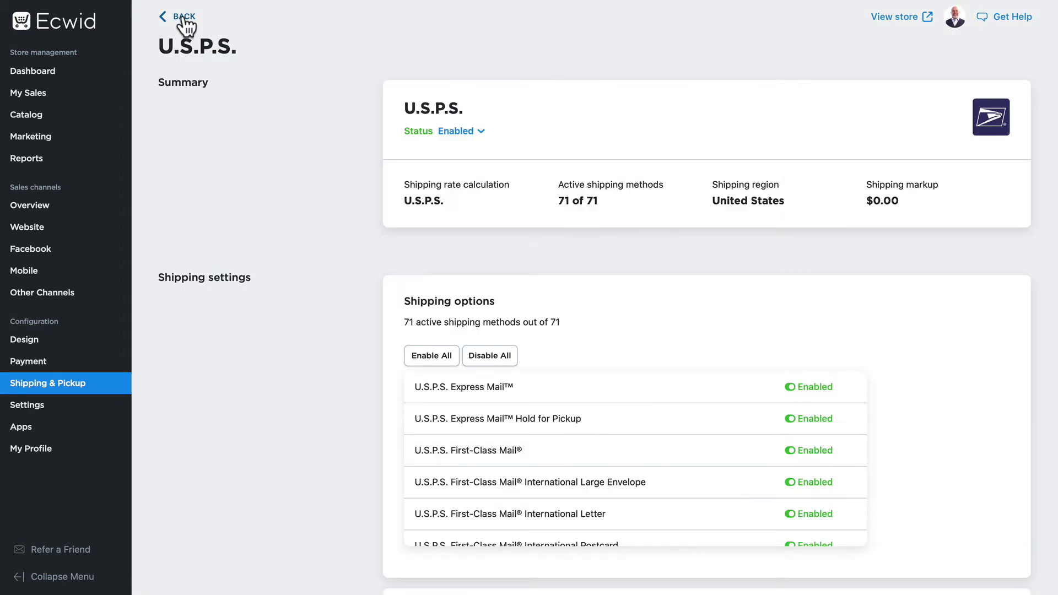
pyautogui.scroll(-3, 339, 184)
pyautogui.scroll(-5, 339, 184)
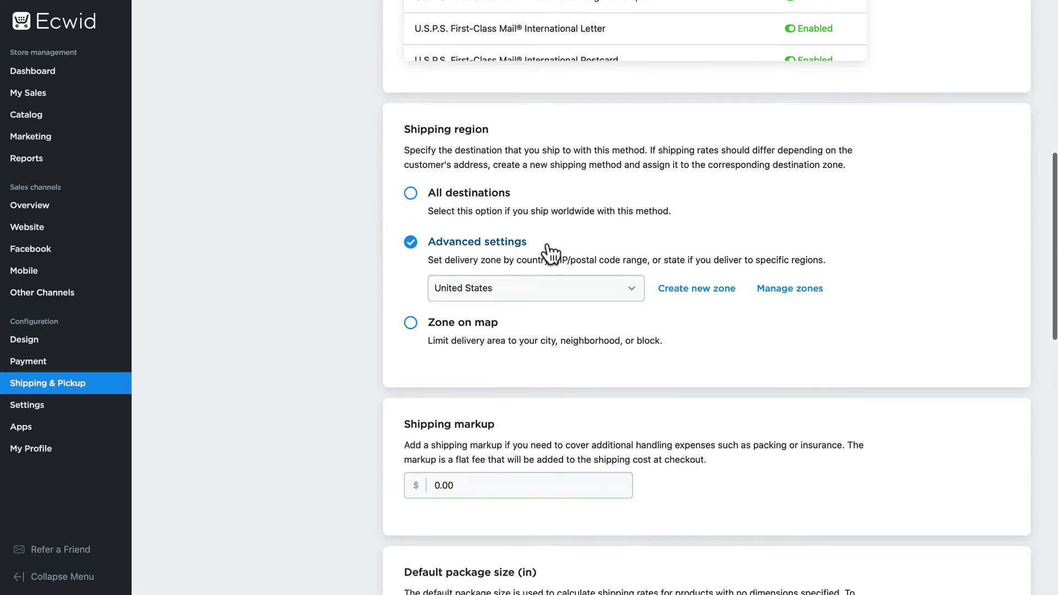
pyautogui.click(632, 288)
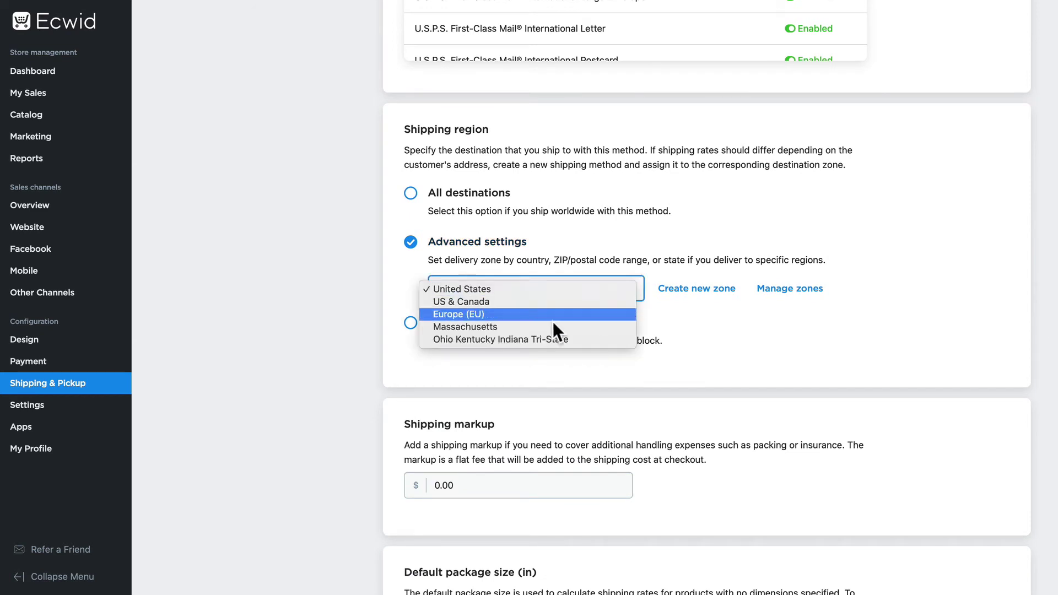
pyautogui.click(475, 339)
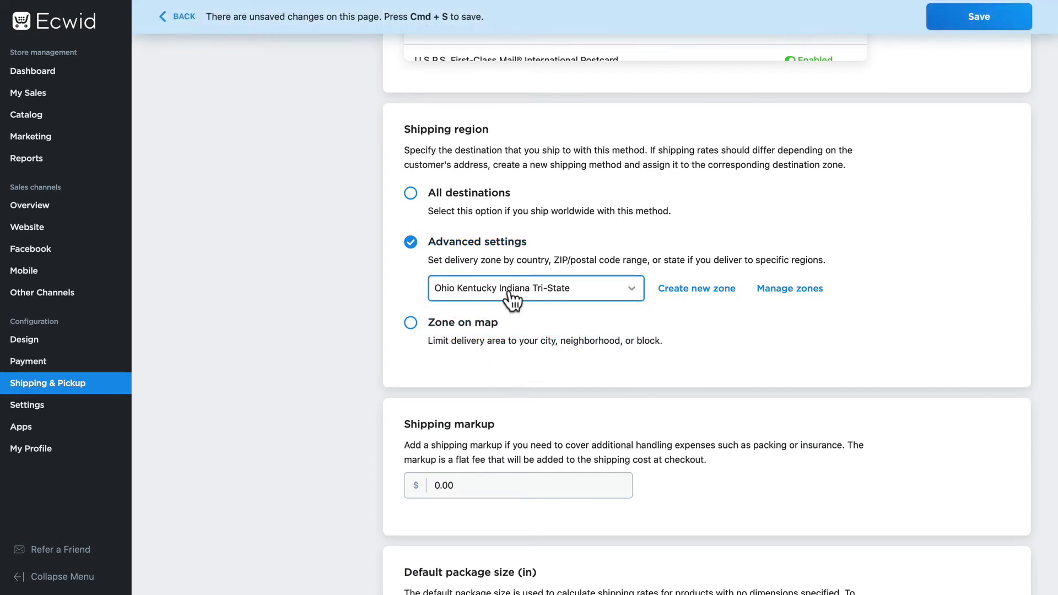
pyautogui.click(982, 24)
pyautogui.scroll(9, 353, 207)
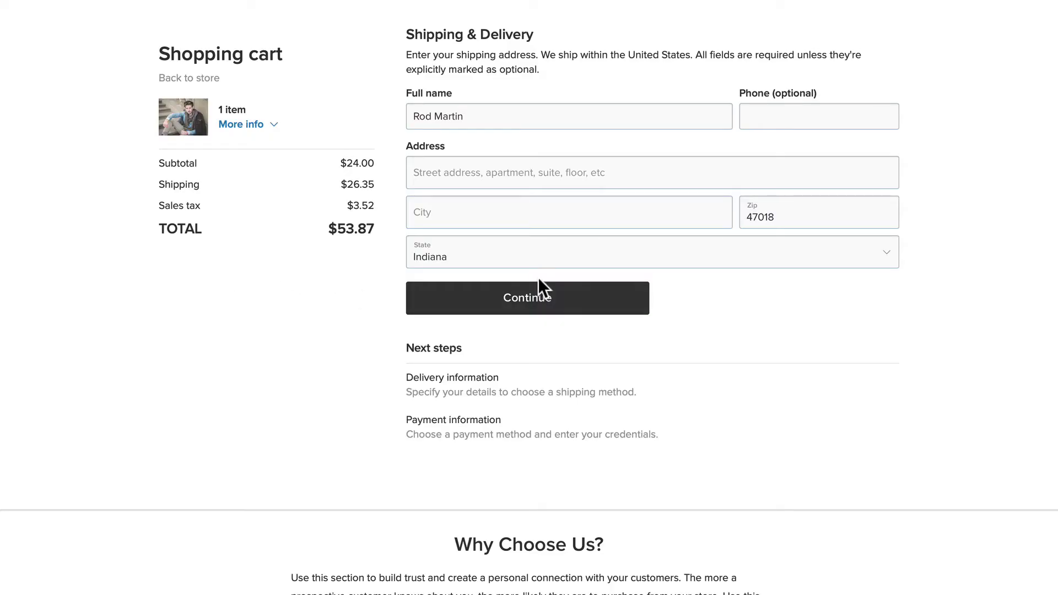
pyautogui.click(511, 256)
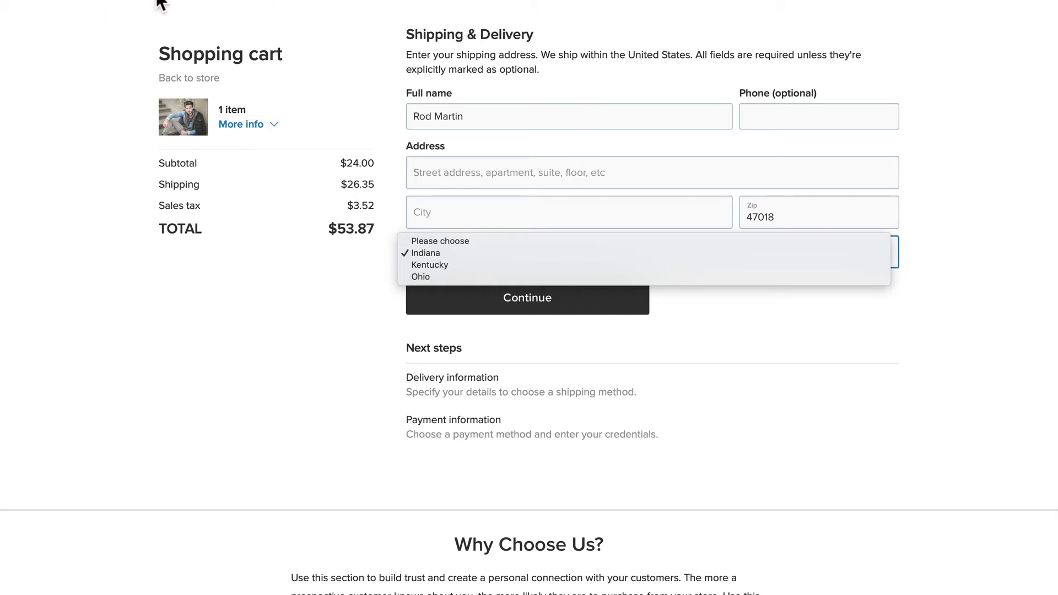
pyautogui.press('Escape')
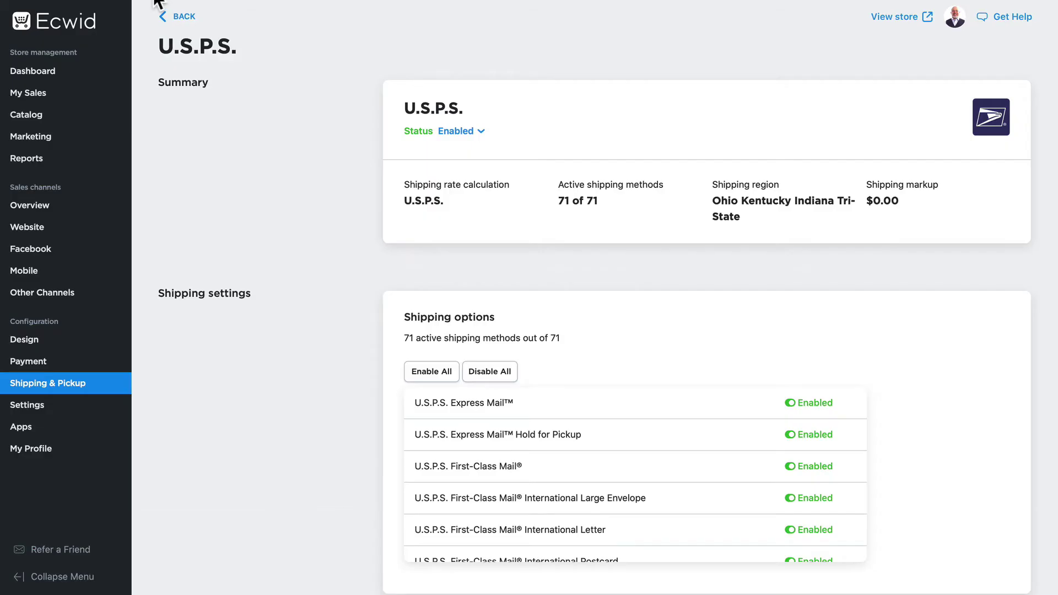
# Open Manage zones from the U.S.P.S. shipping region to edit the Tri-State zone
pyautogui.scroll(-10, 292, 216)
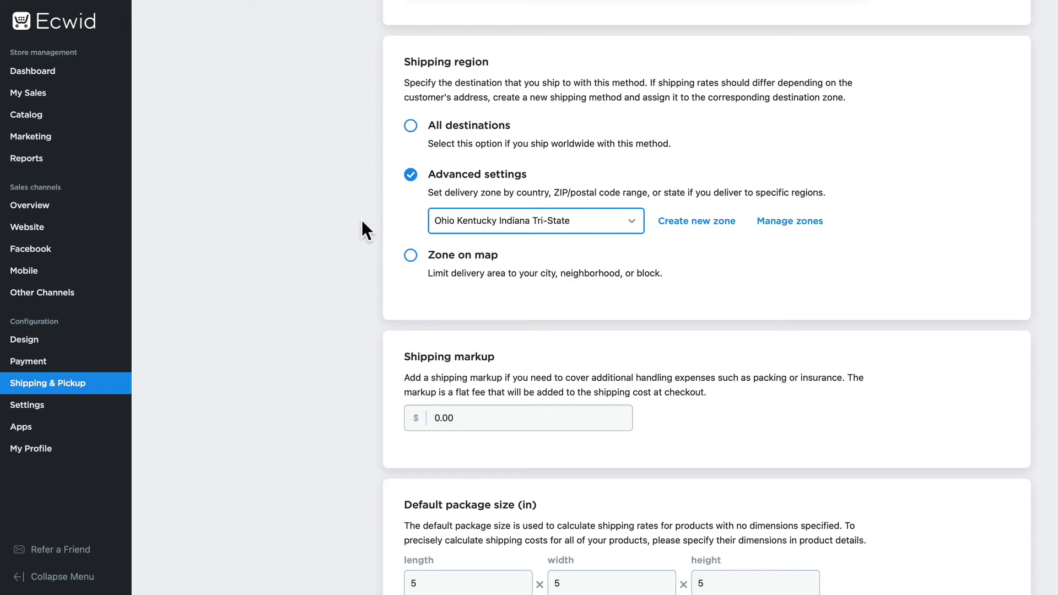
pyautogui.click(792, 223)
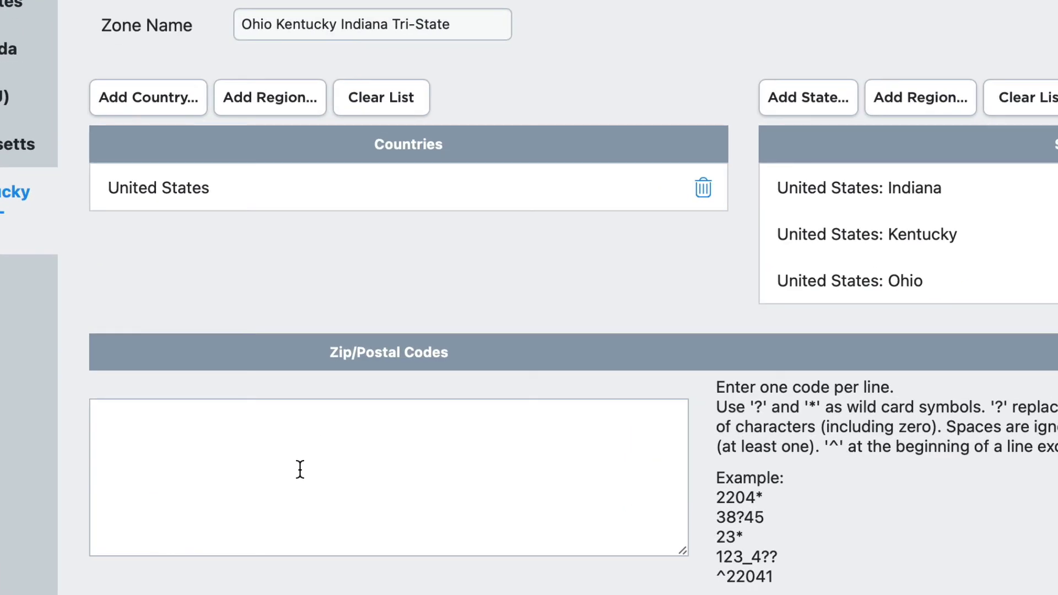
# Enter ZIP codes 47018, 452* and 402* on separate lines in the zone's Zip/Postal Codes box
pyautogui.click(290, 461)
pyautogui.write('47018')
pyautogui.write('452')
pyautogui.write('*')
pyautogui.press('Return')
pyautogui.write('402')
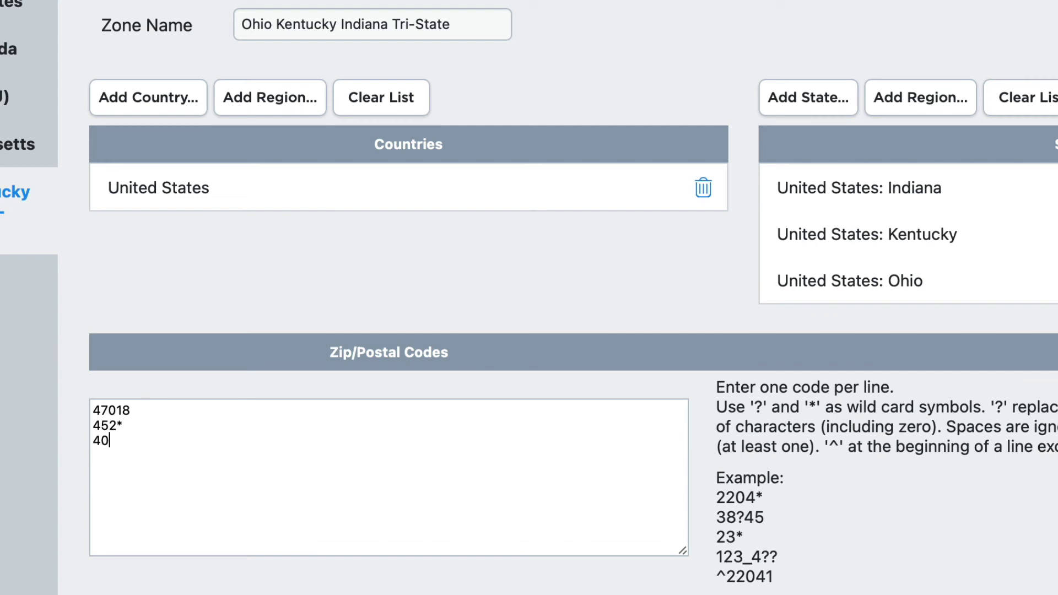
pyautogui.write('*')
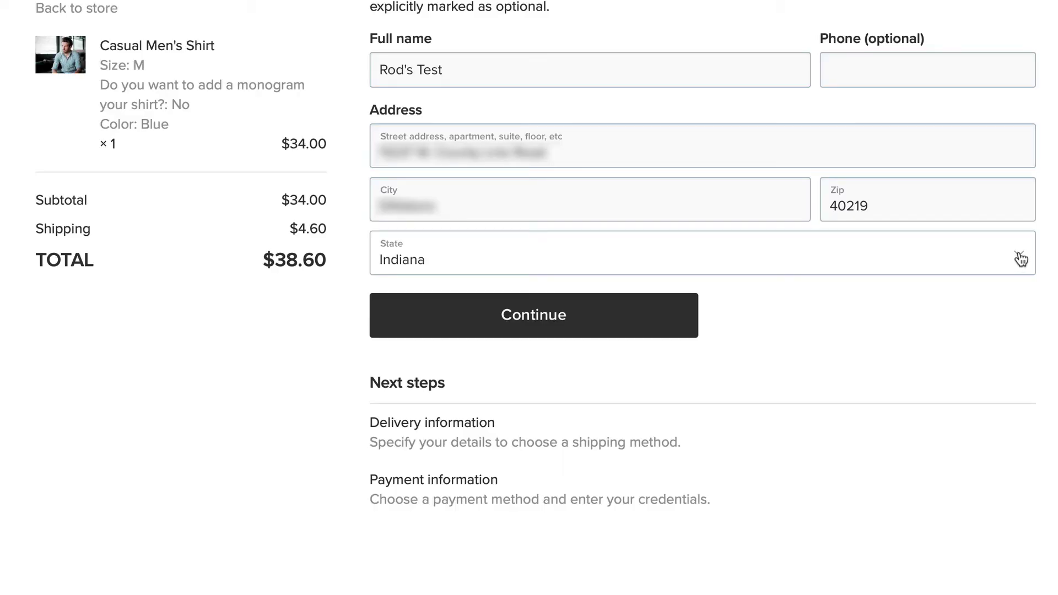
# Test checkout with an Indiana address at ZIP 47025, which gets no shipping
pyautogui.click(1020, 258)
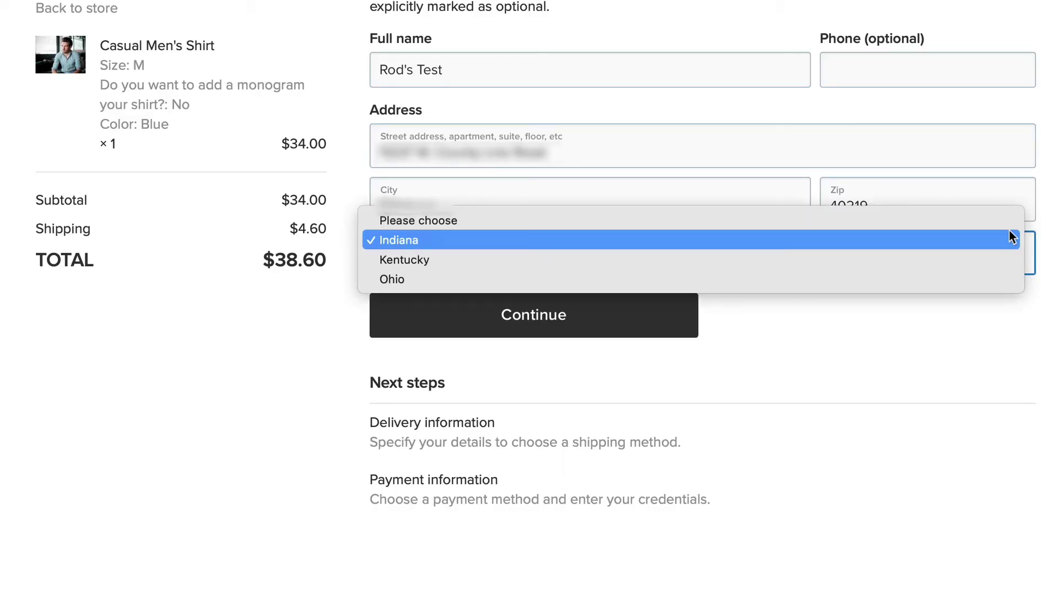
pyautogui.press('Escape')
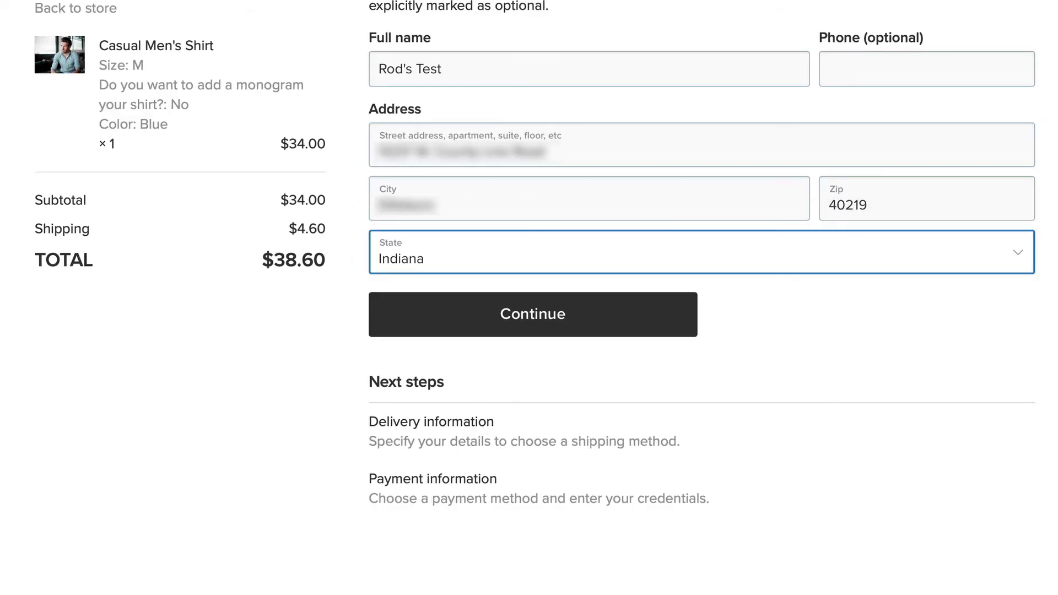
pyautogui.doubleClick(845, 206)
pyautogui.write('47025')
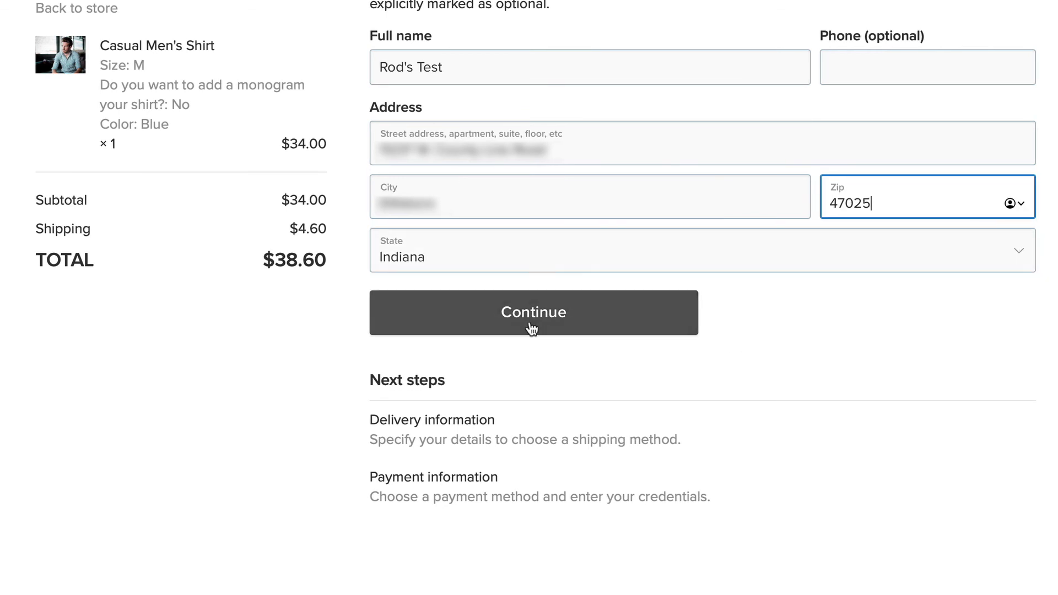
pyautogui.click(524, 317)
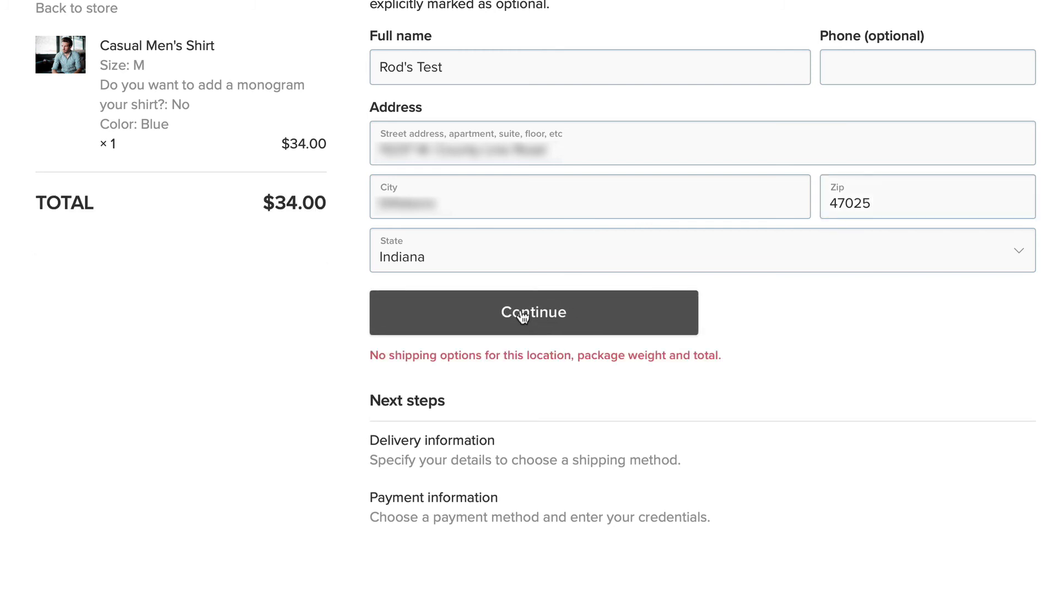
# Change the checkout address to Ohio, ZIP 45211, and submit for shipping rates
pyautogui.click(490, 265)
pyautogui.click(490, 281)
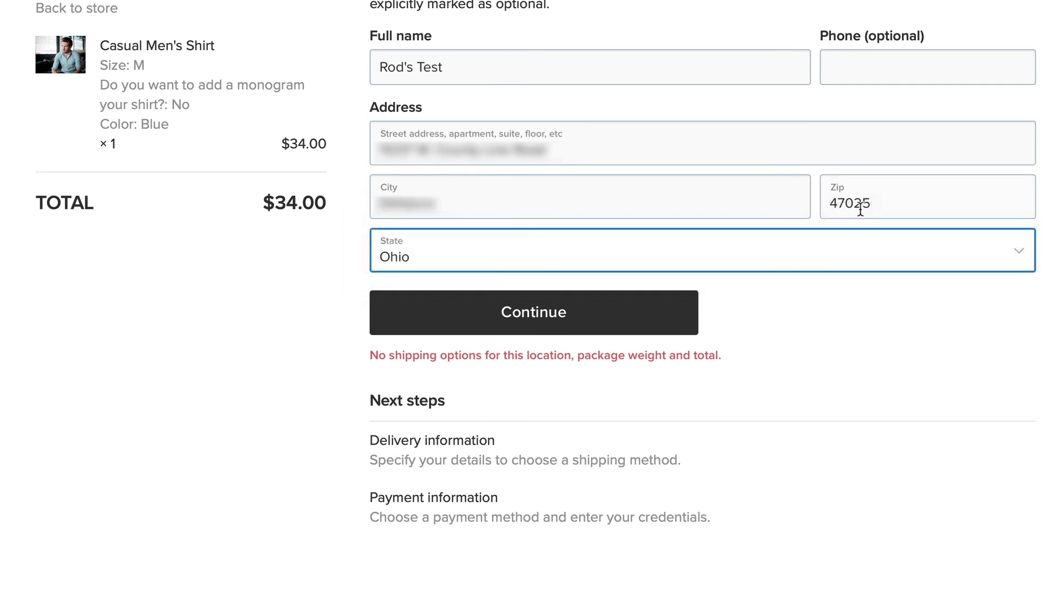
pyautogui.click(881, 204)
pyautogui.doubleClick(881, 204)
pyautogui.write('45211')
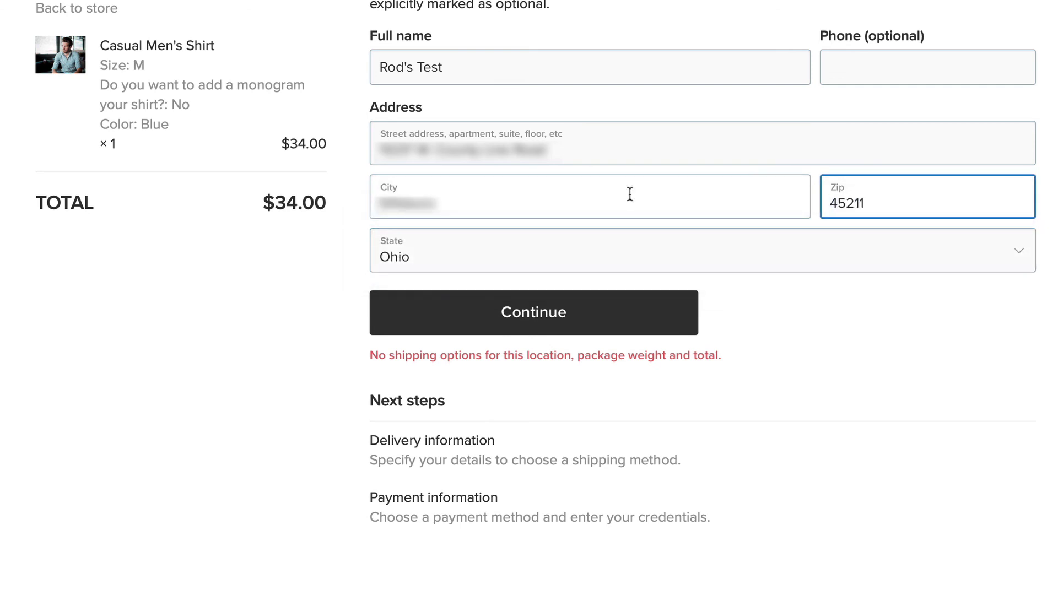
pyautogui.click(542, 321)
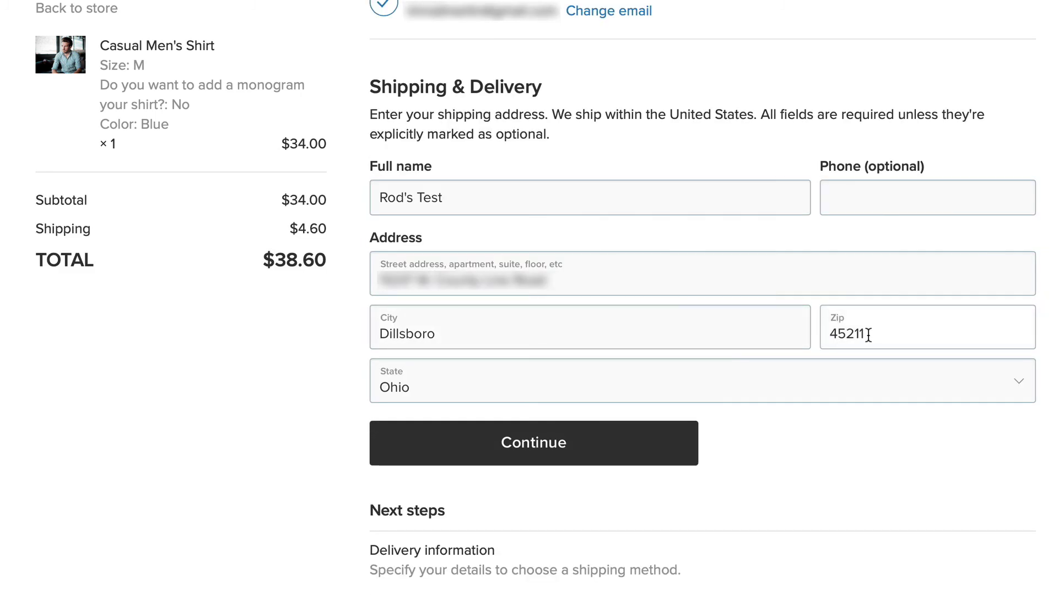
# Change the checkout address to Kentucky, ZIP 40219, to see USPS options from $4.60
pyautogui.click(879, 395)
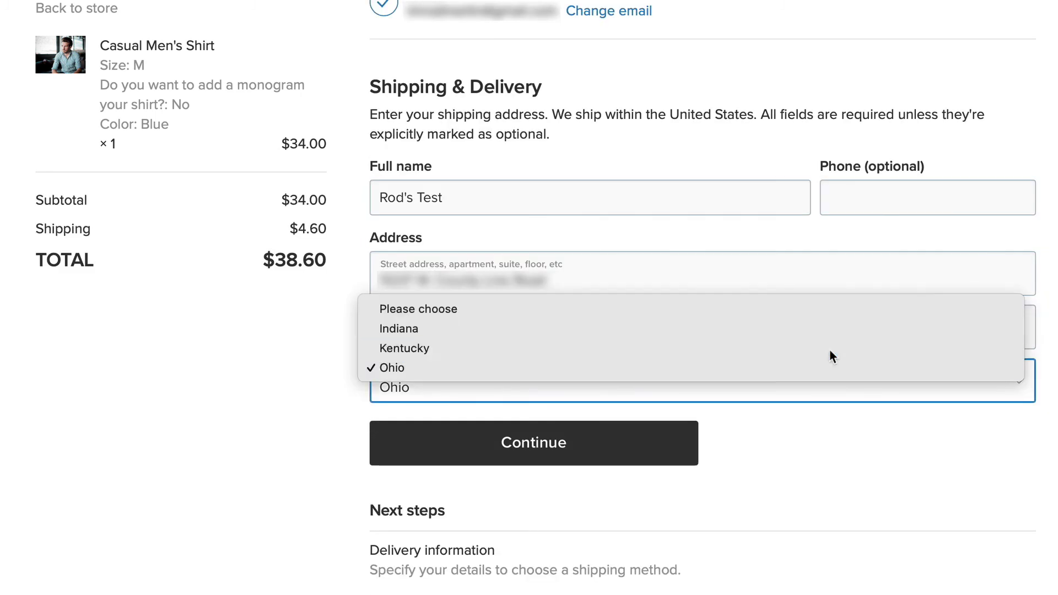
pyautogui.click(767, 348)
pyautogui.hotkey('shift', 'Tab')
pyautogui.write('40219')
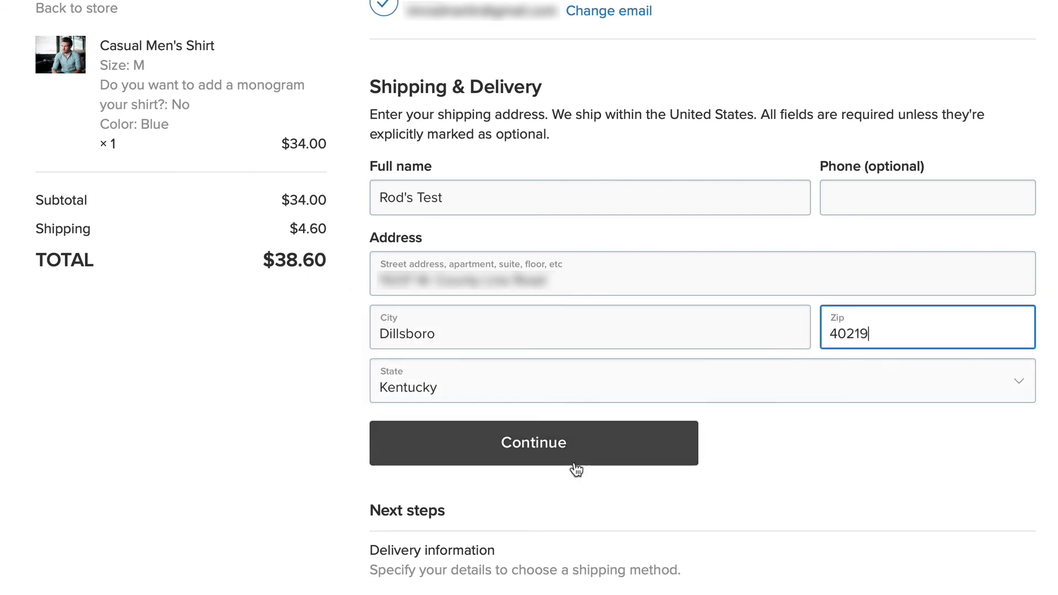
pyautogui.click(540, 443)
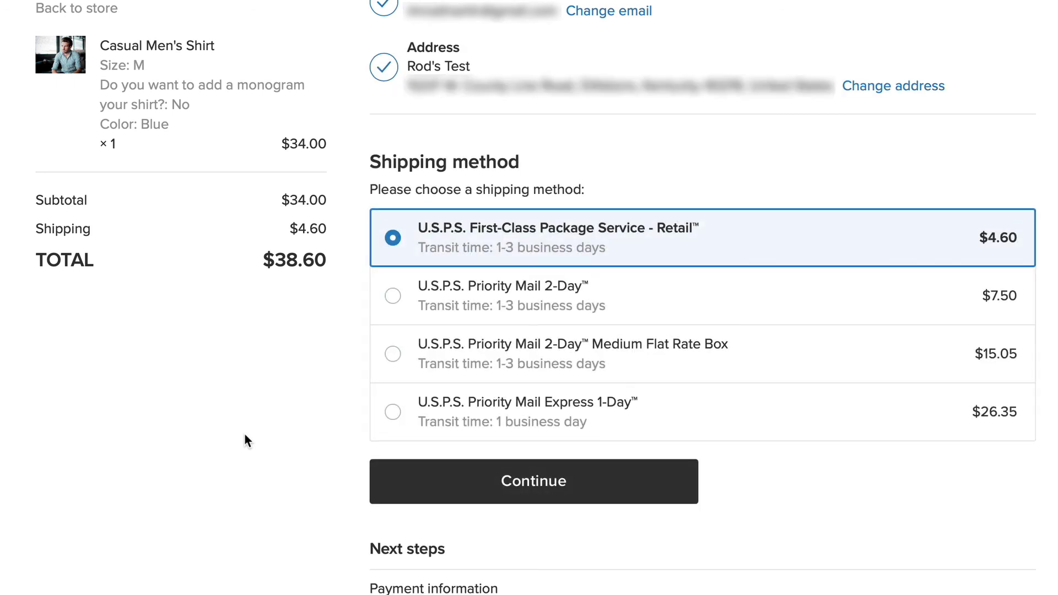